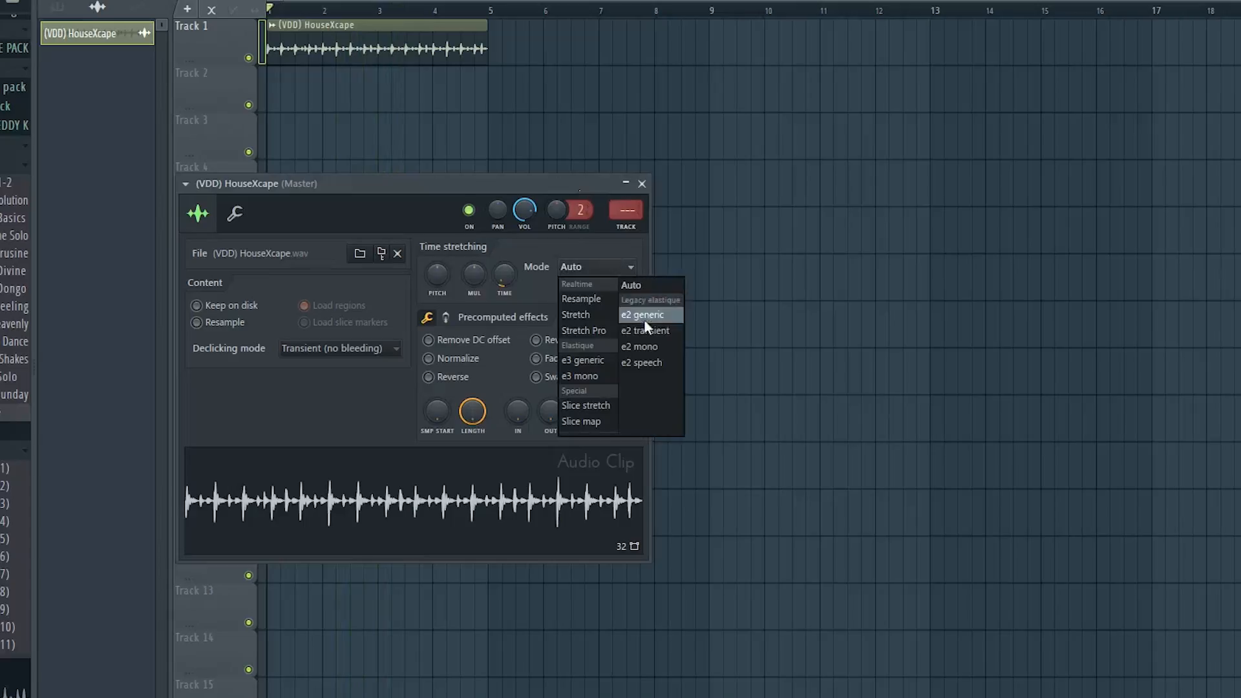
Step: Set the HouseXcape audio clip's time-stretching mode to a legacy elastique e2 option
{"action": "left_click", "coordinate": [646, 331]}
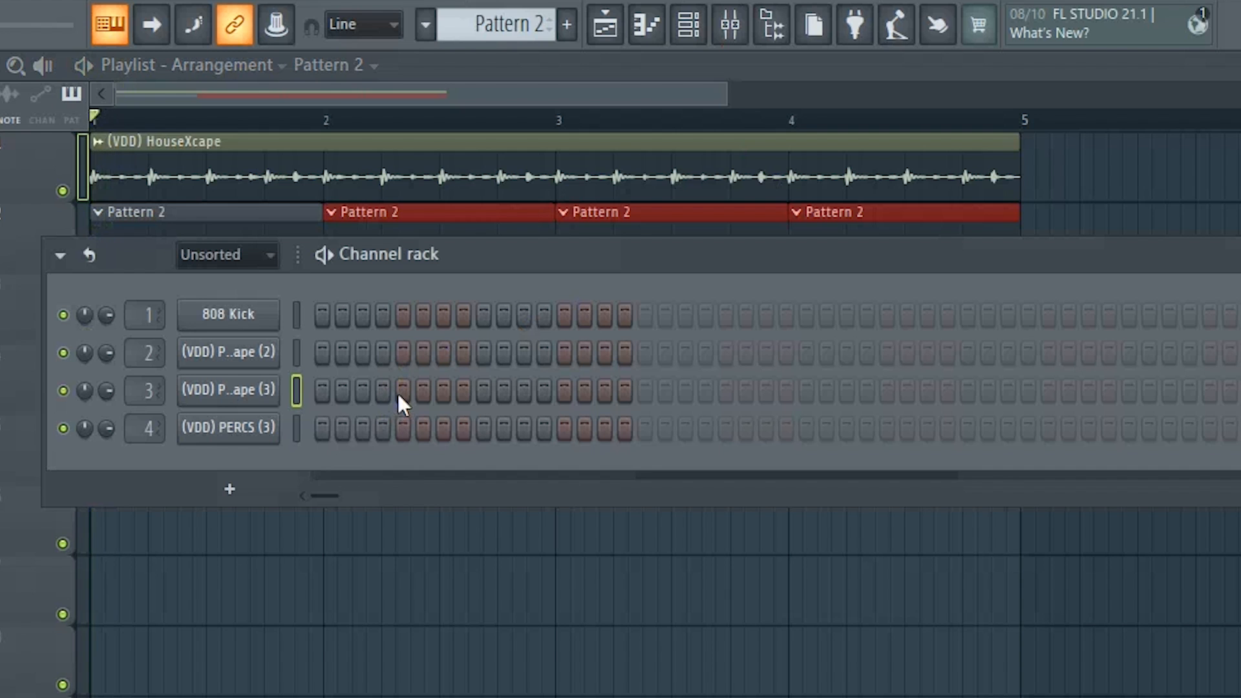
Step: Add percussion hits in Pattern 2 on step 3 of the (VDD) PERCS (3) channel and step 15 of channel 3
{"action": "key", "text": "space"}
{"action": "left_click", "coordinate": [357, 433]}
{"action": "left_click", "coordinate": [606, 388]}
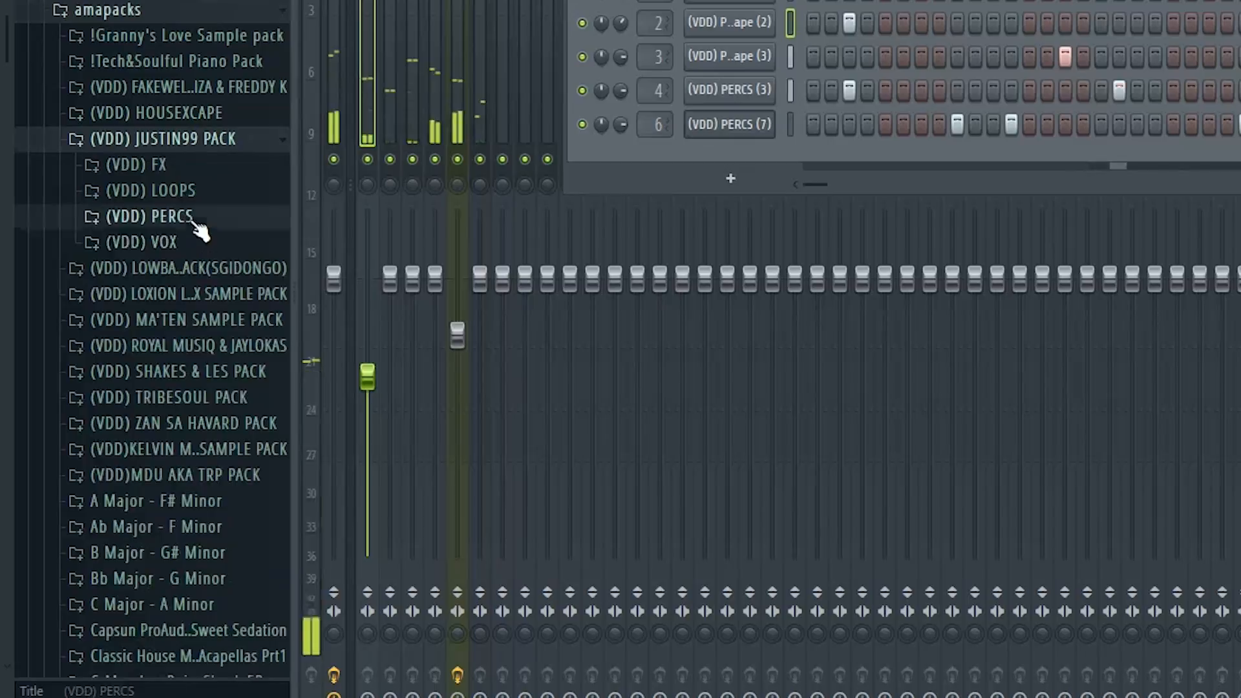
Step: Open the (VDD) PERCS folder of the (VDD) JUSTIN99 PACK in the sample browser
{"action": "left_click", "coordinate": [197, 223]}
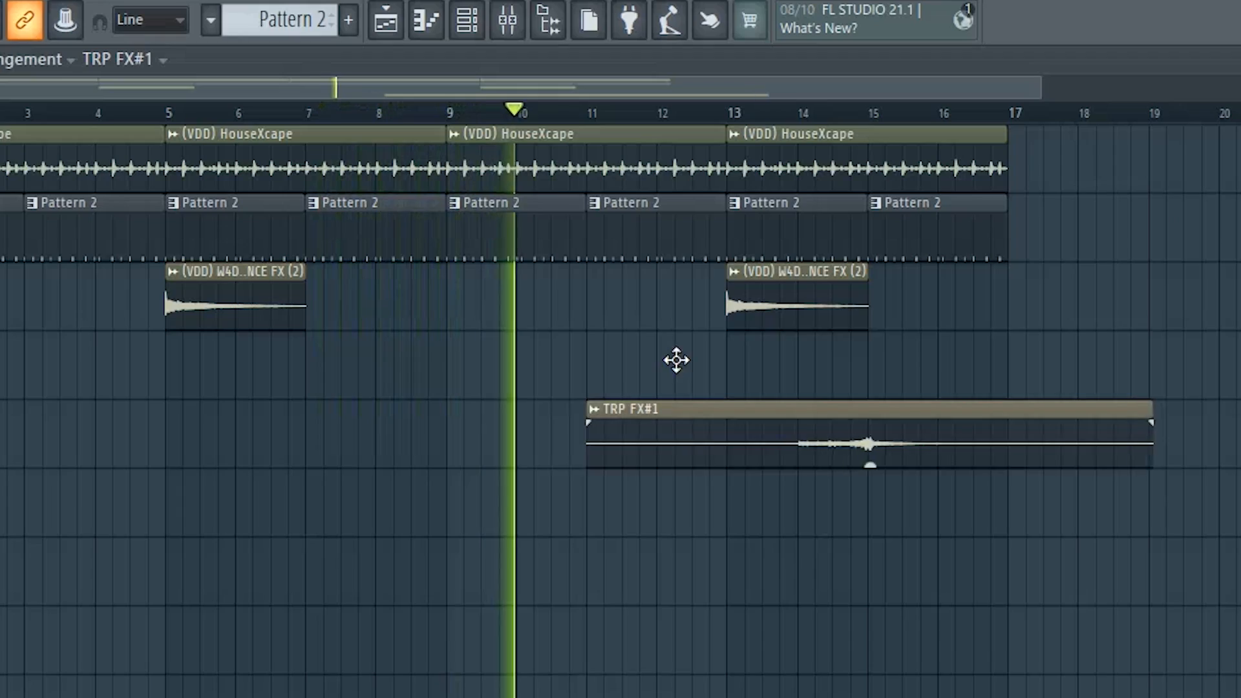
Step: Move the TRP FX#1 clip up one track, directly beneath the bounce FX clips, keeping its start at bar 11
{"action": "left_click_drag", "start_coordinate": [673, 360], "coordinate": [671, 339]}
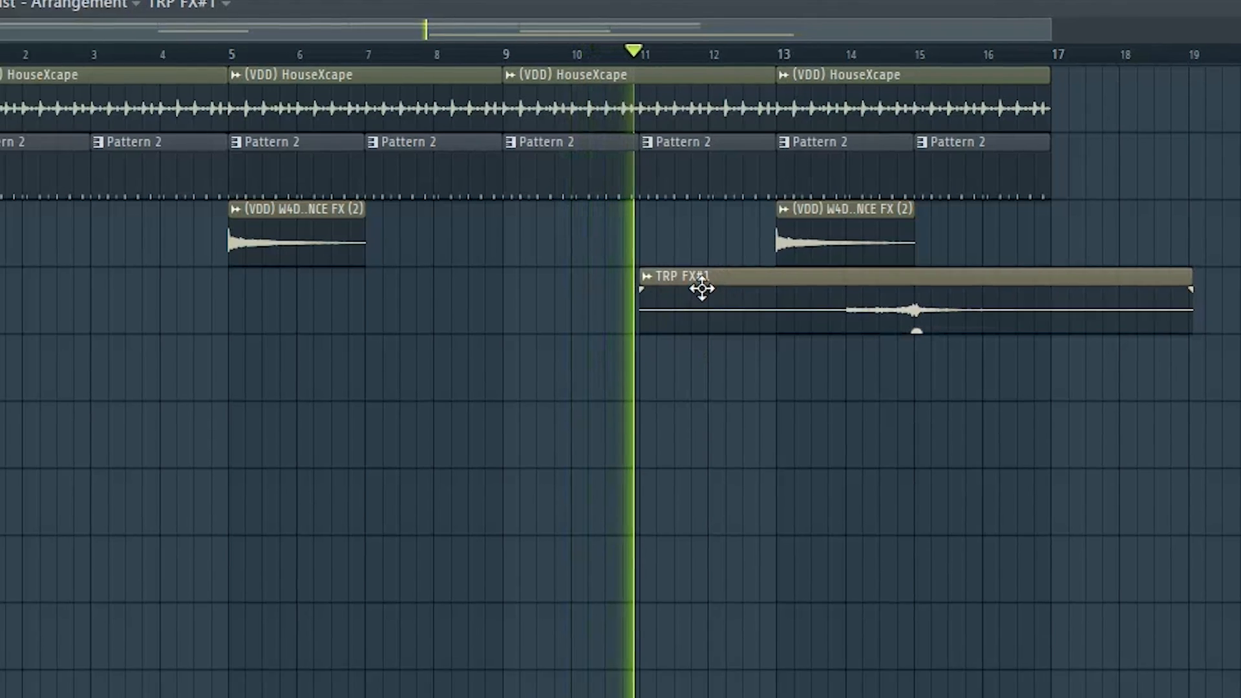
{"action": "double_click", "coordinate": [670, 339]}
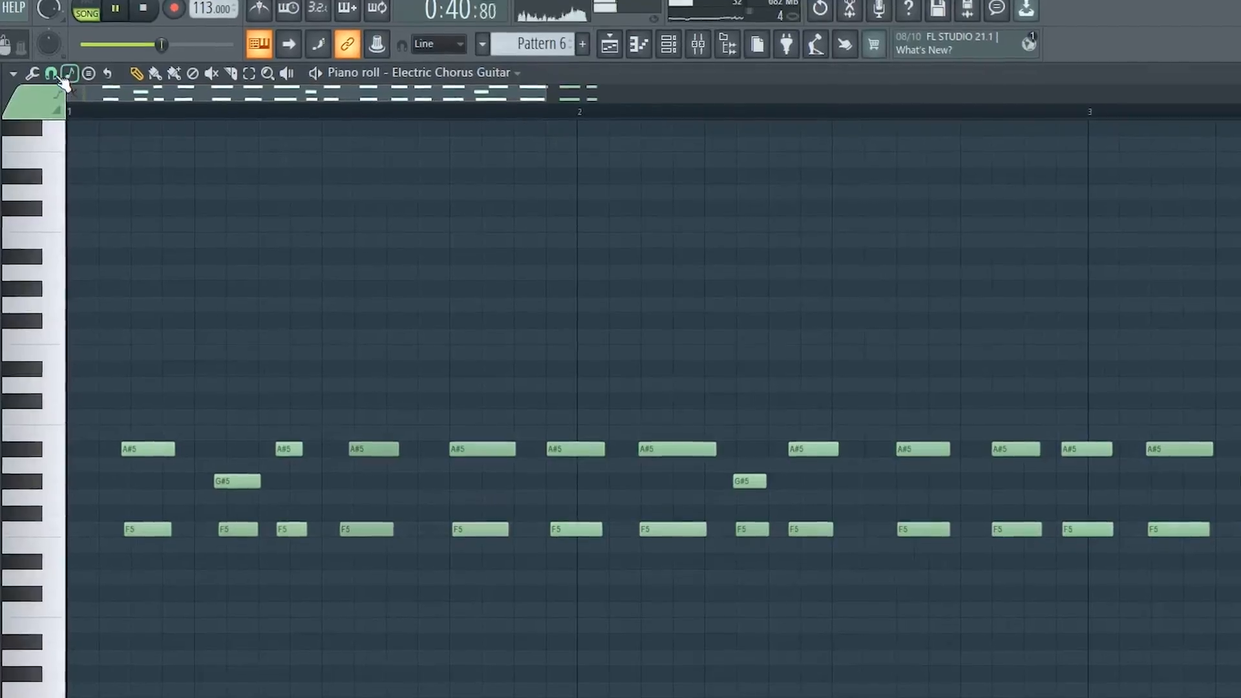
Step: Set the piano roll snap to Line, quantize the Electric Chorus Guitar notes and play them back
{"action": "left_click", "coordinate": [44, 63]}
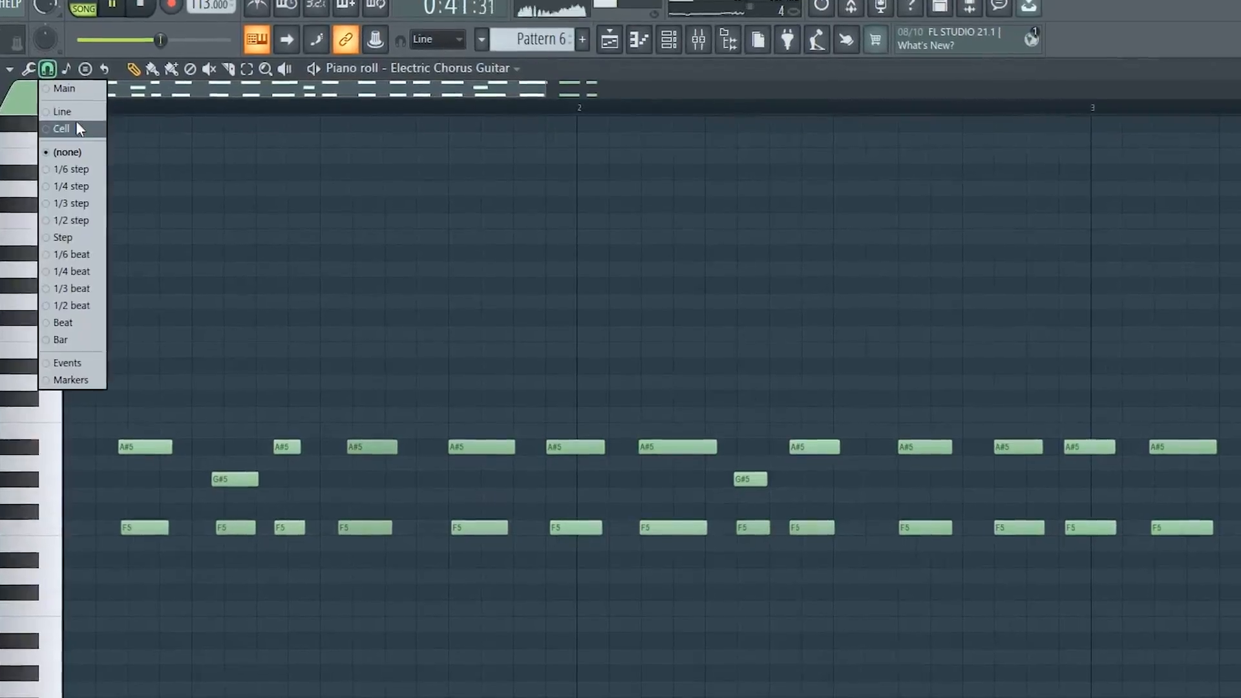
{"action": "left_click", "coordinate": [72, 108]}
{"action": "key", "text": "ctrl+q"}
{"action": "key", "text": "space"}
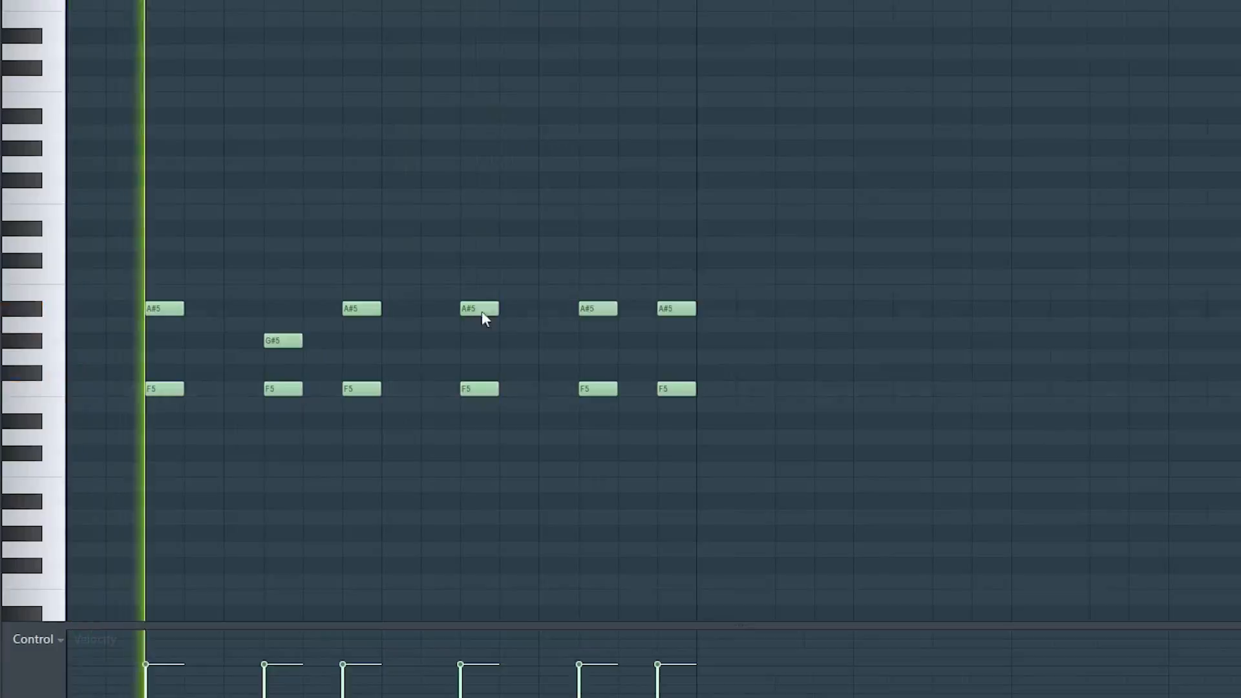
Step: Turn on slide and portamento for the A#5 note that starts at 1:11:00
{"action": "double_click", "coordinate": [482, 311]}
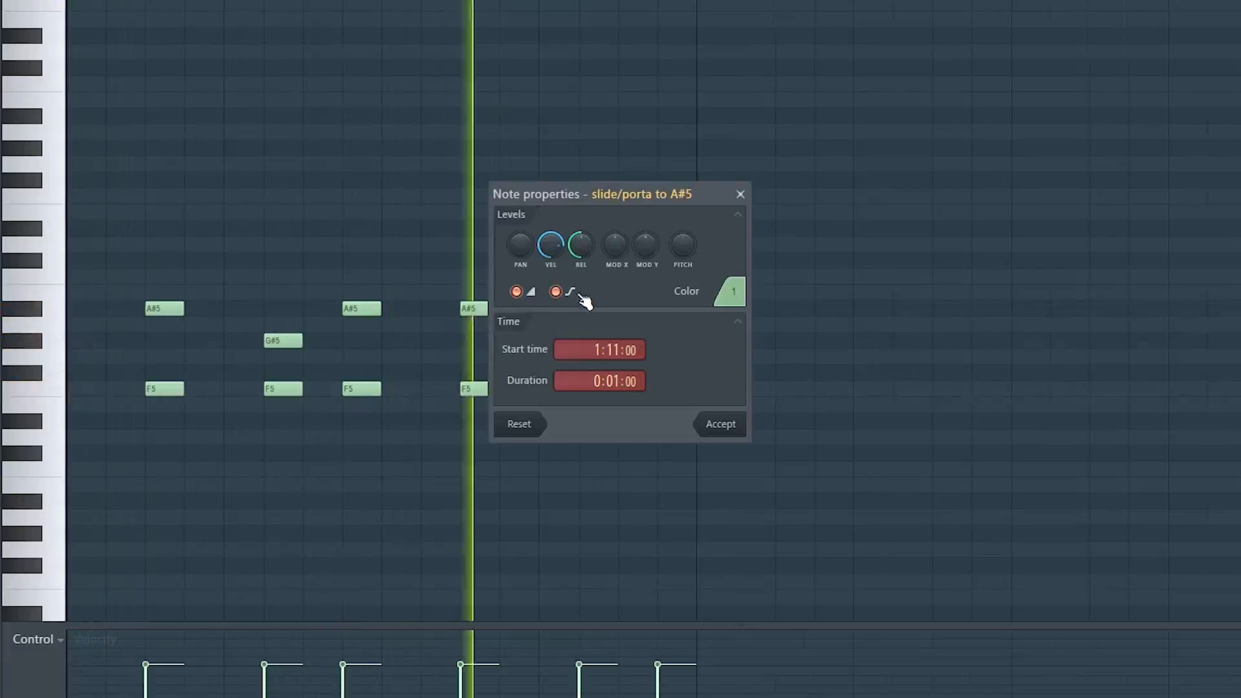
{"action": "left_click", "coordinate": [721, 429]}
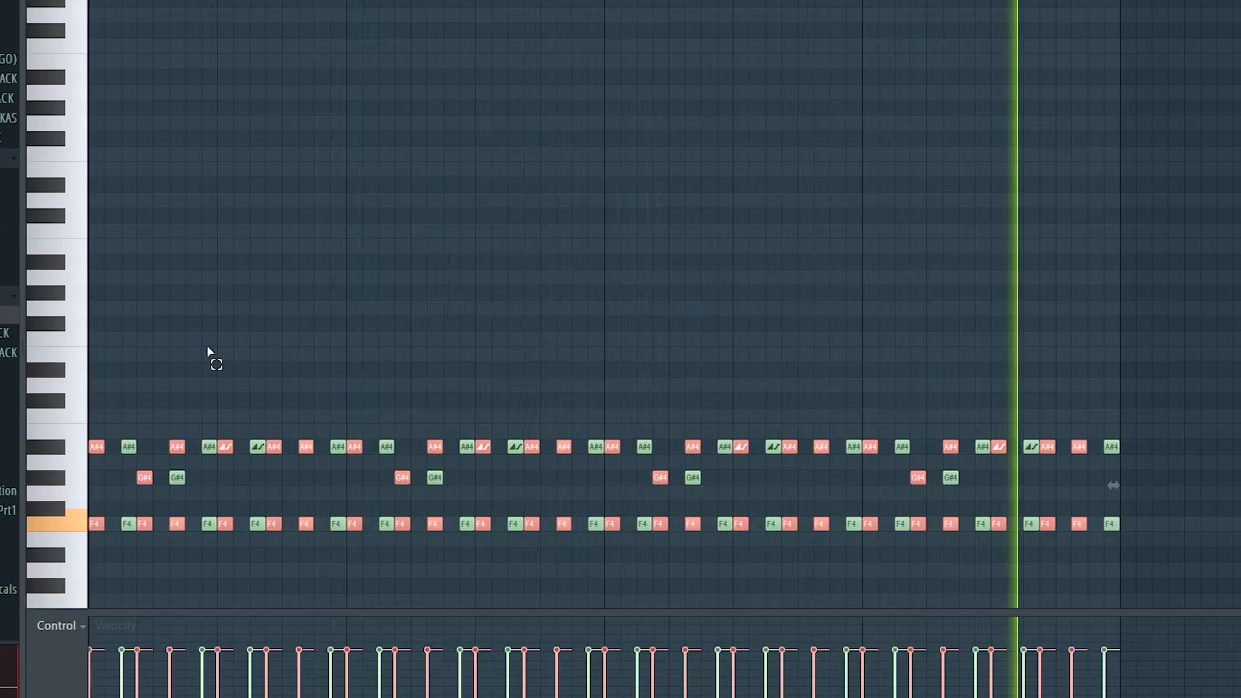
Step: Raise the offset of the piano roll notes' velocity levels with level scaling
{"action": "key", "text": "alt+x"}
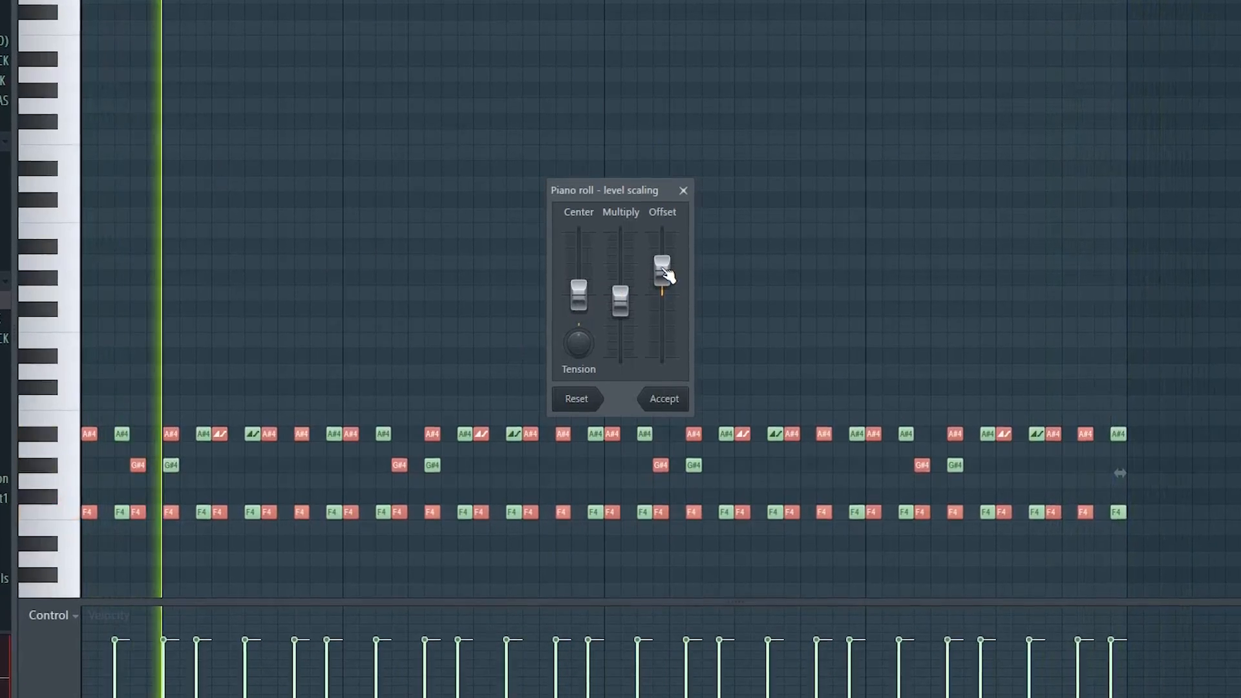
{"action": "left_click_drag", "start_coordinate": [665, 276], "coordinate": [662, 241]}
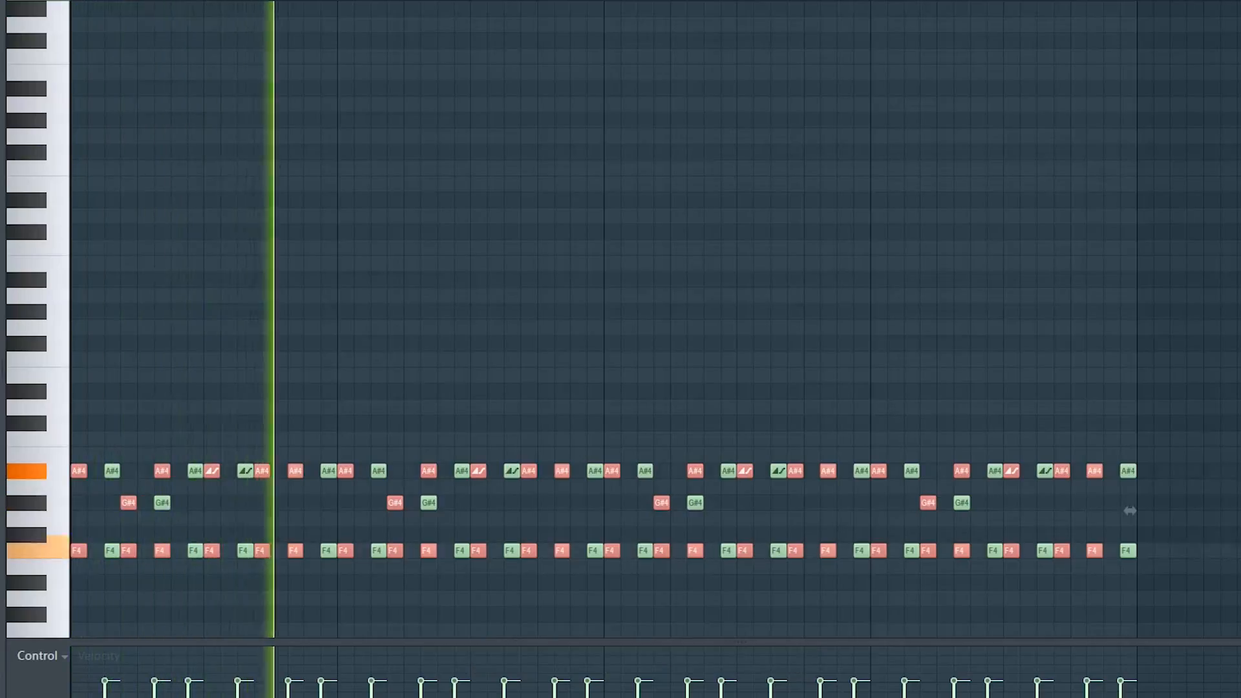
Step: Load the FM Sub preset in the new Fruity DX10 channel
{"action": "key", "text": "F6"}
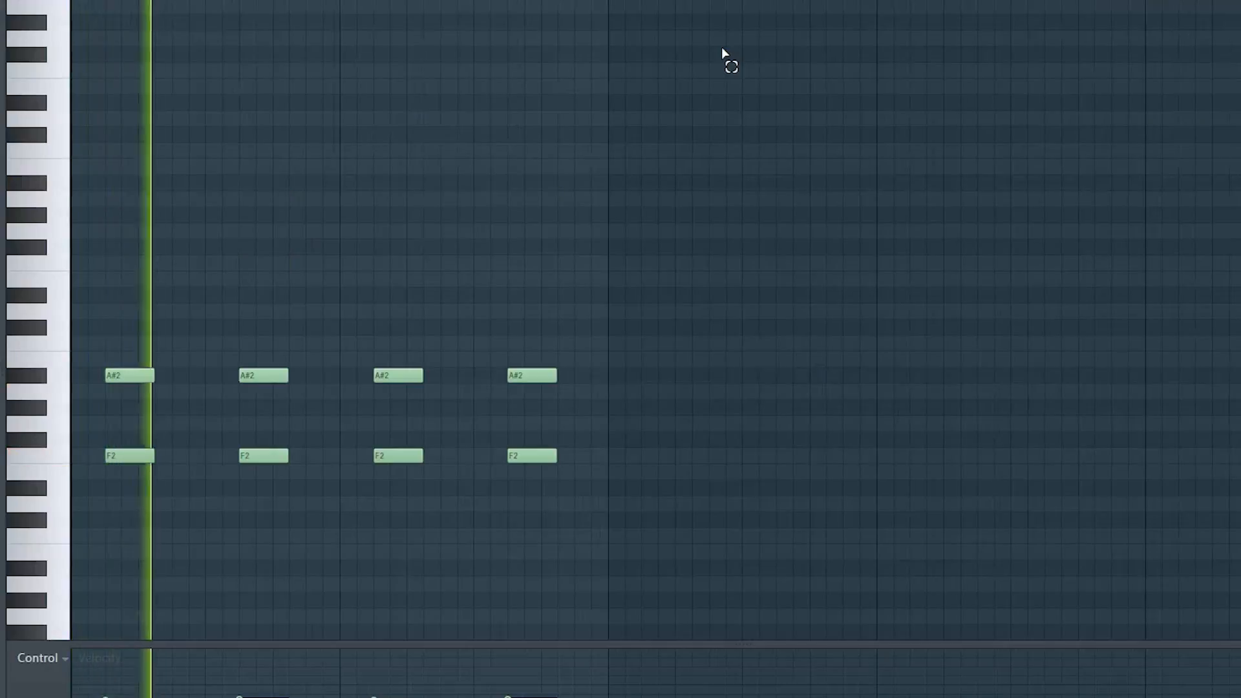
{"action": "left_click", "coordinate": [575, 17]}
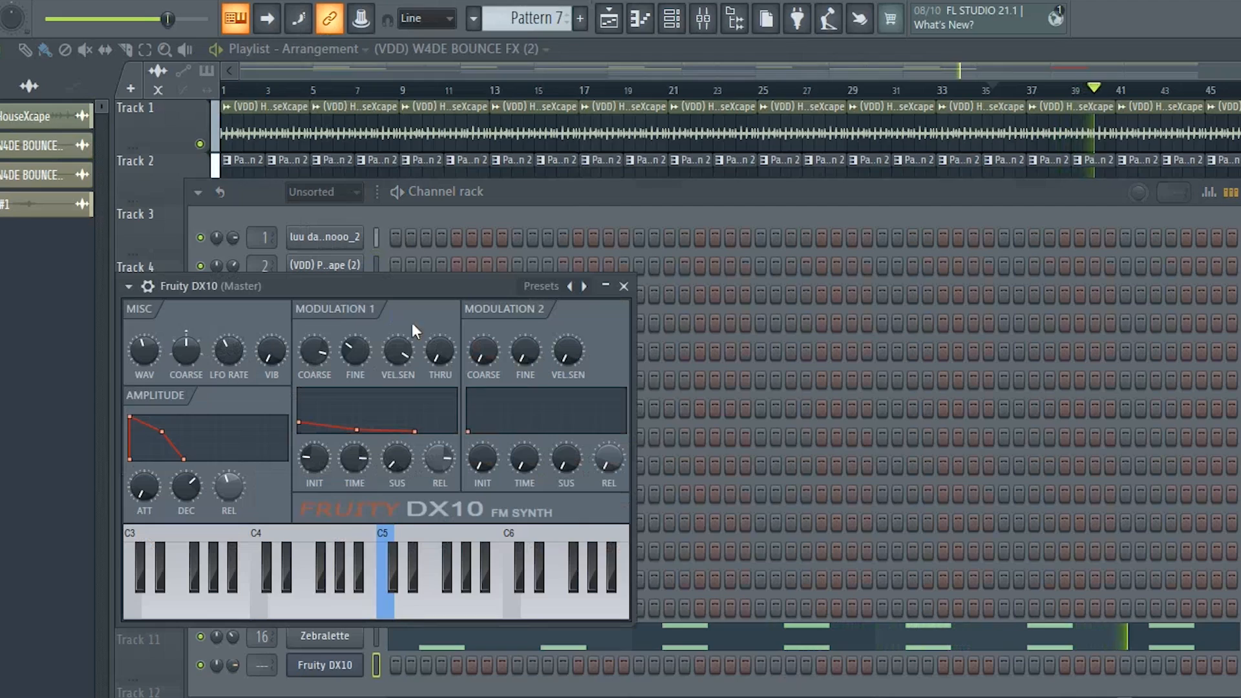
{"action": "left_click", "coordinate": [571, 287]}
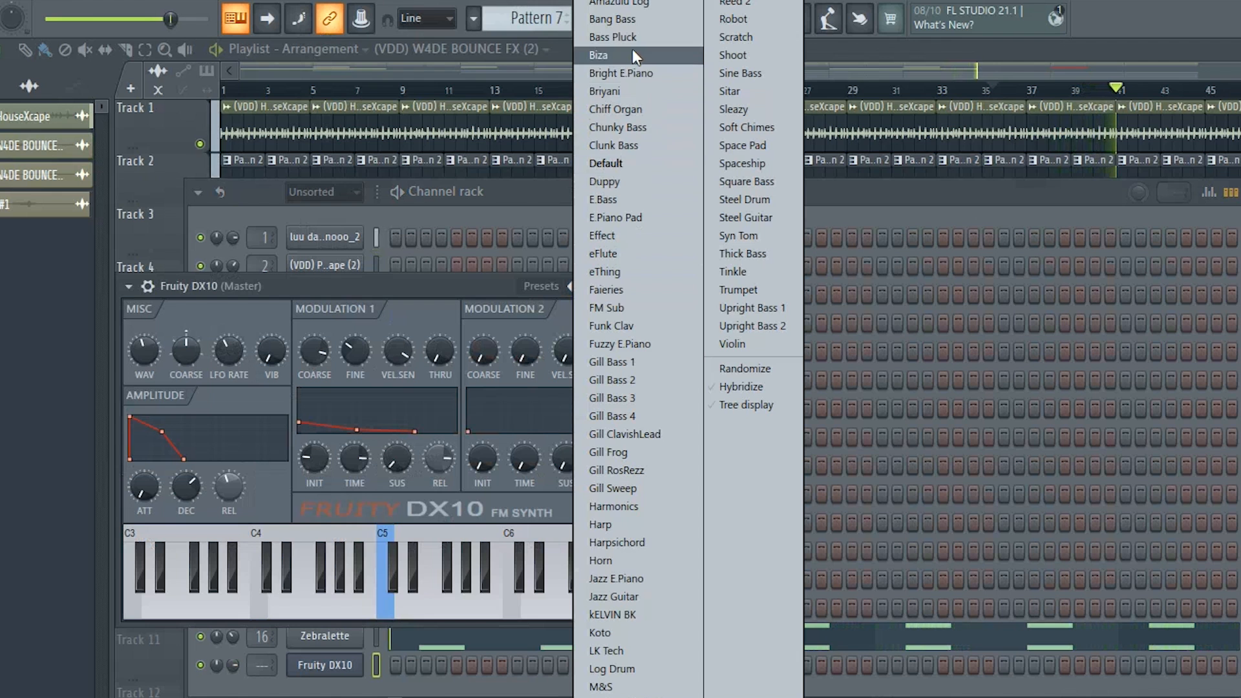
{"action": "left_click", "coordinate": [637, 303]}
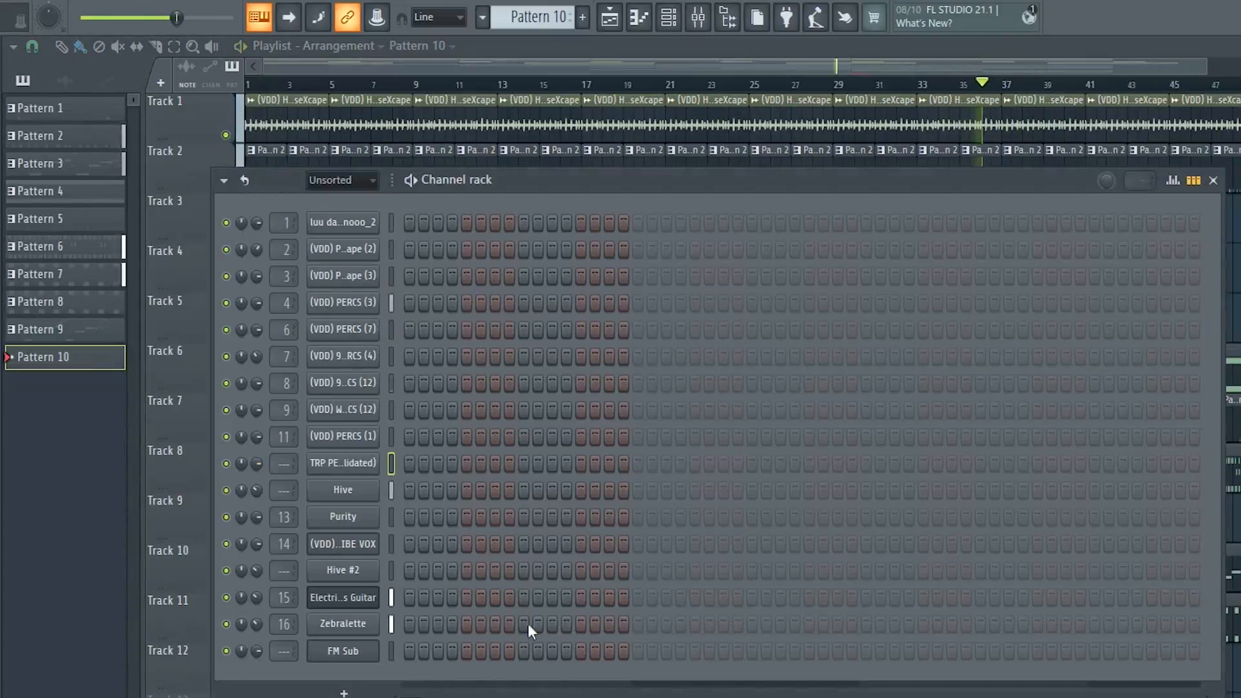
Step: Put a hit on step 9 of the TRP PERC 2 channel in Pattern 10 and review its sampler settings
{"action": "left_click", "coordinate": [523, 464]}
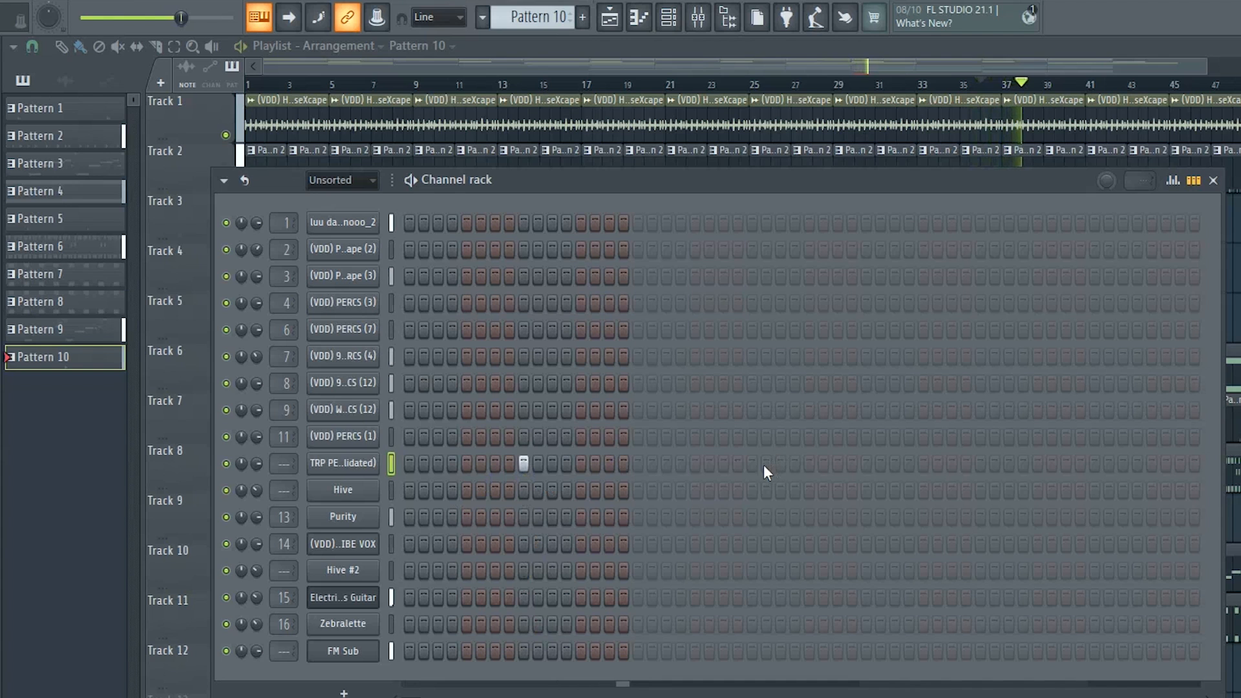
{"action": "left_click", "coordinate": [372, 467]}
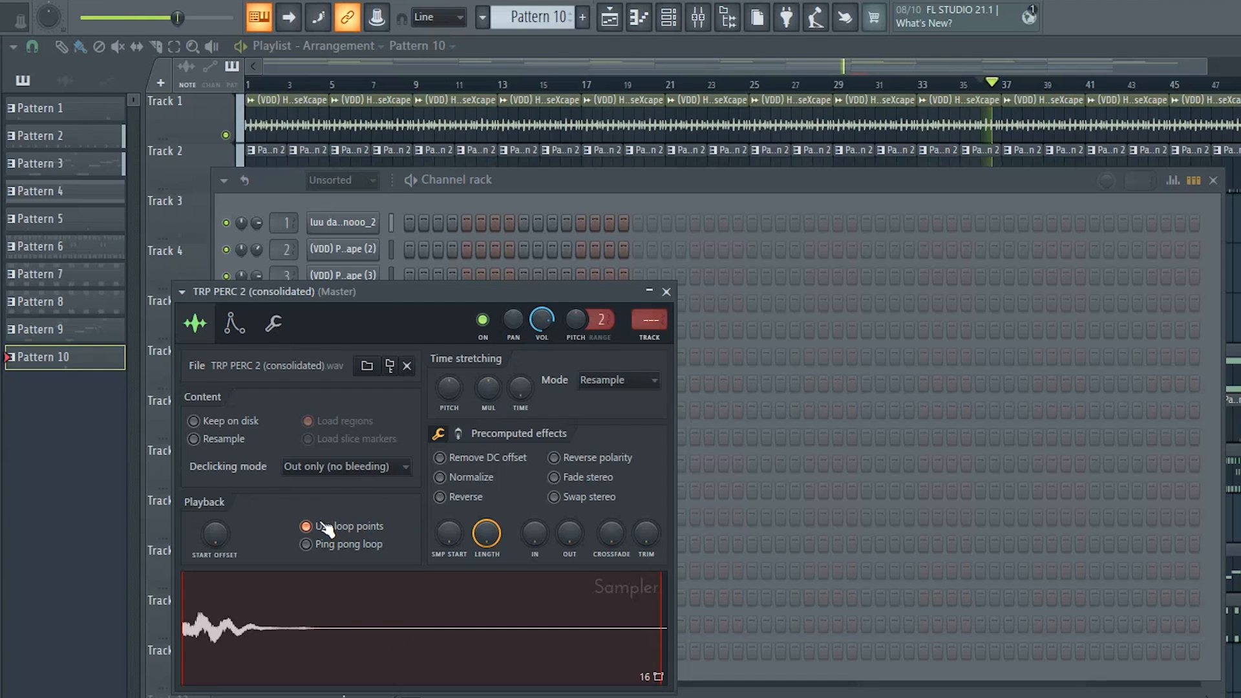
{"action": "left_click", "coordinate": [666, 293]}
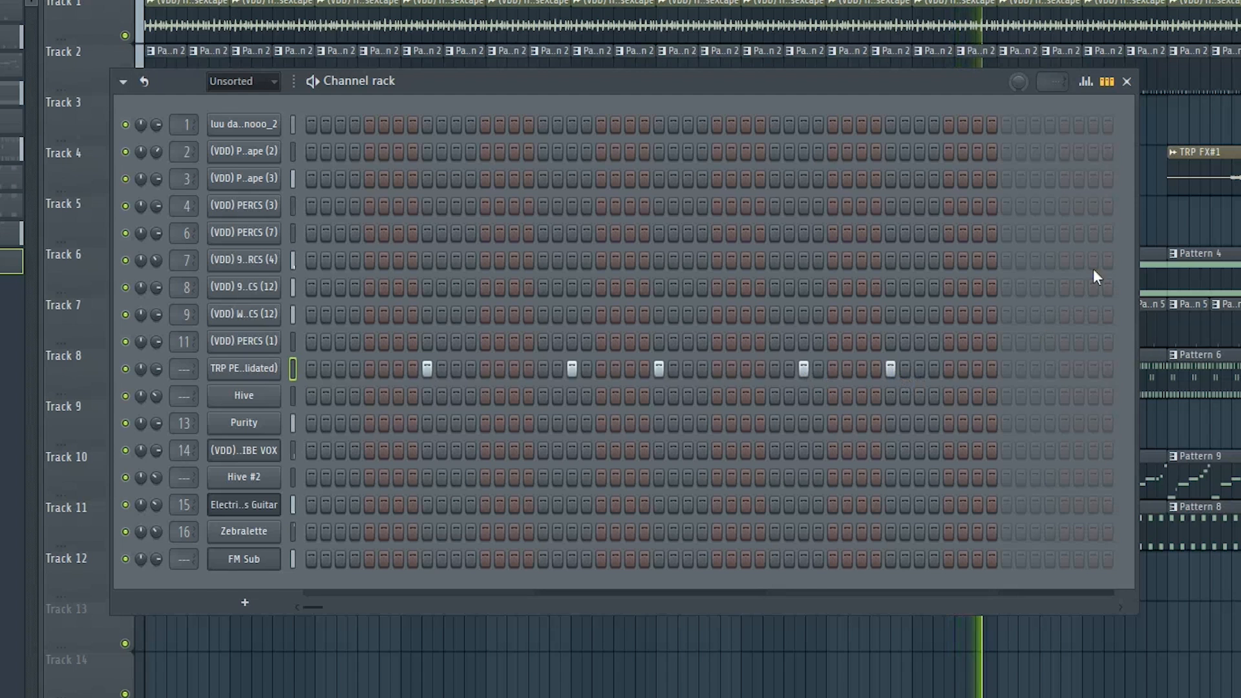
{"action": "key", "text": "F6"}
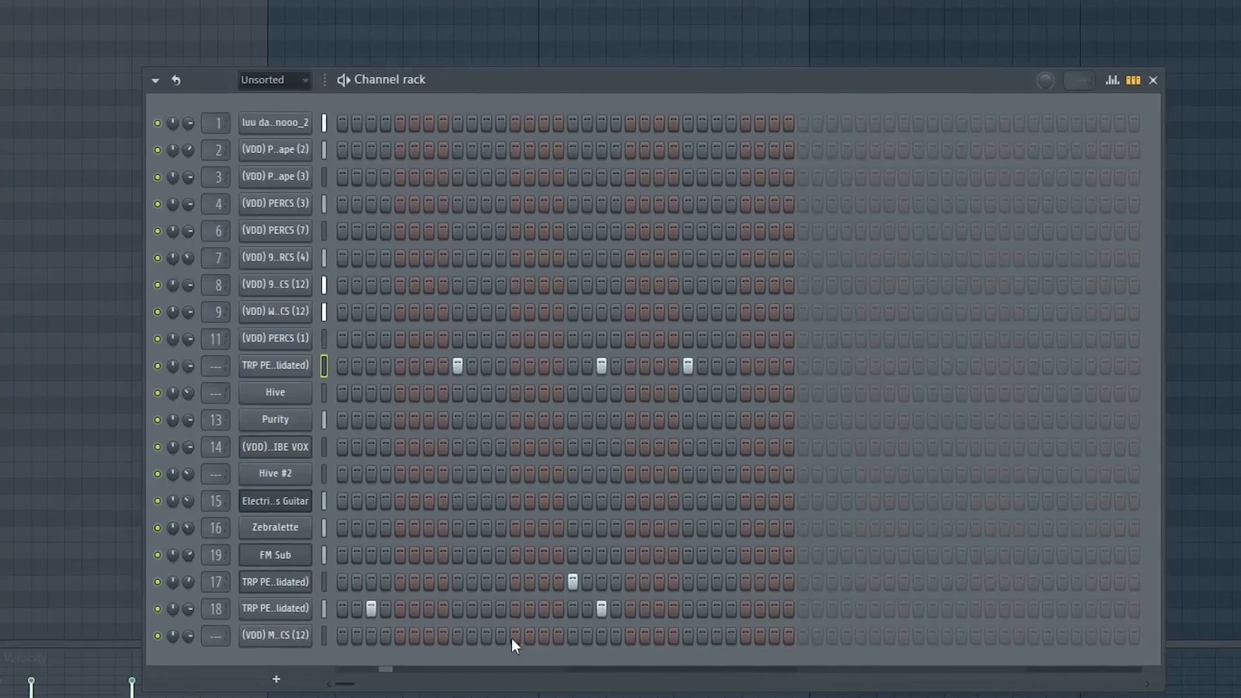
Step: Add hits on step 17 and near the start of the pattern for the (VDD) M..CS (12) channel
{"action": "left_click", "coordinate": [557, 642]}
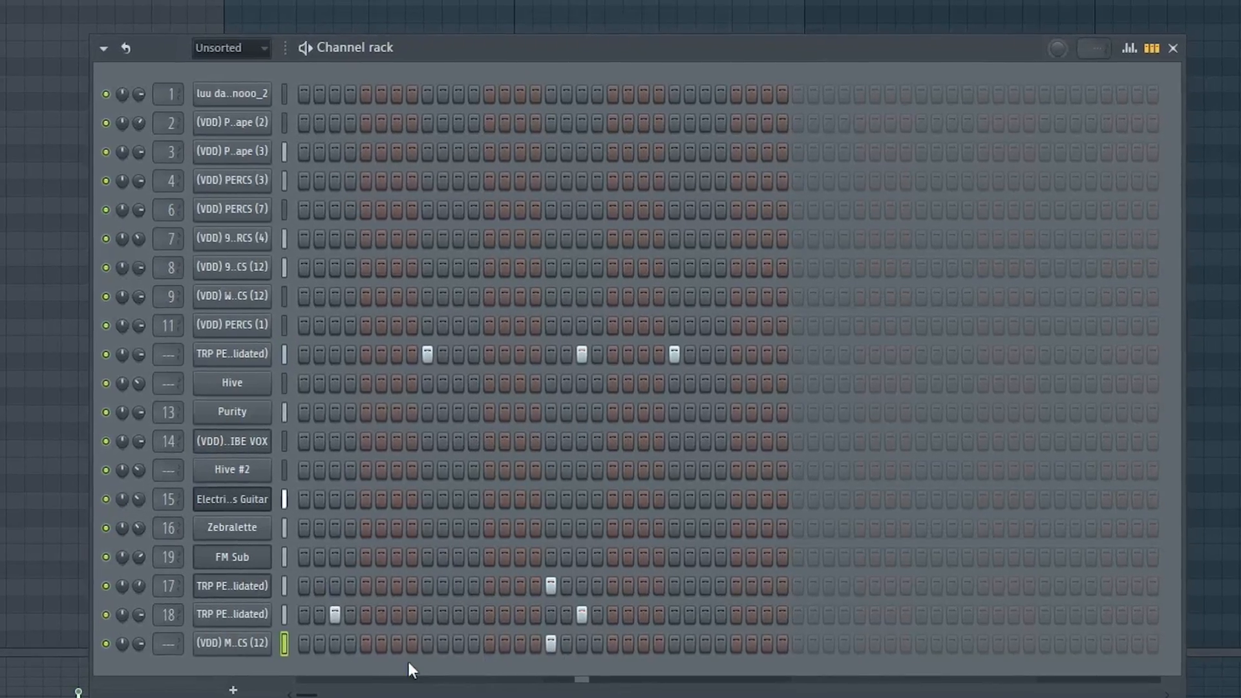
{"action": "left_click", "coordinate": [313, 642]}
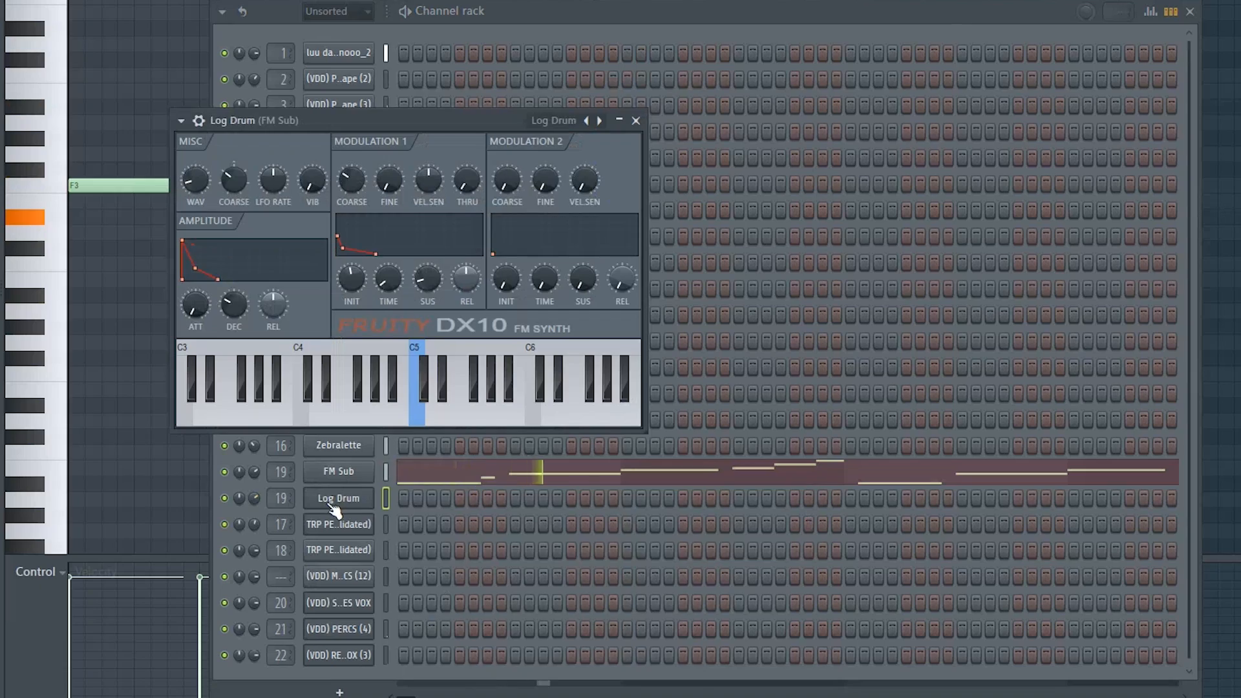
Step: Paste the FM Sub channel's bass notes into the Log Drum channel
{"action": "right_click", "coordinate": [373, 449]}
{"action": "left_click", "coordinate": [596, 495]}
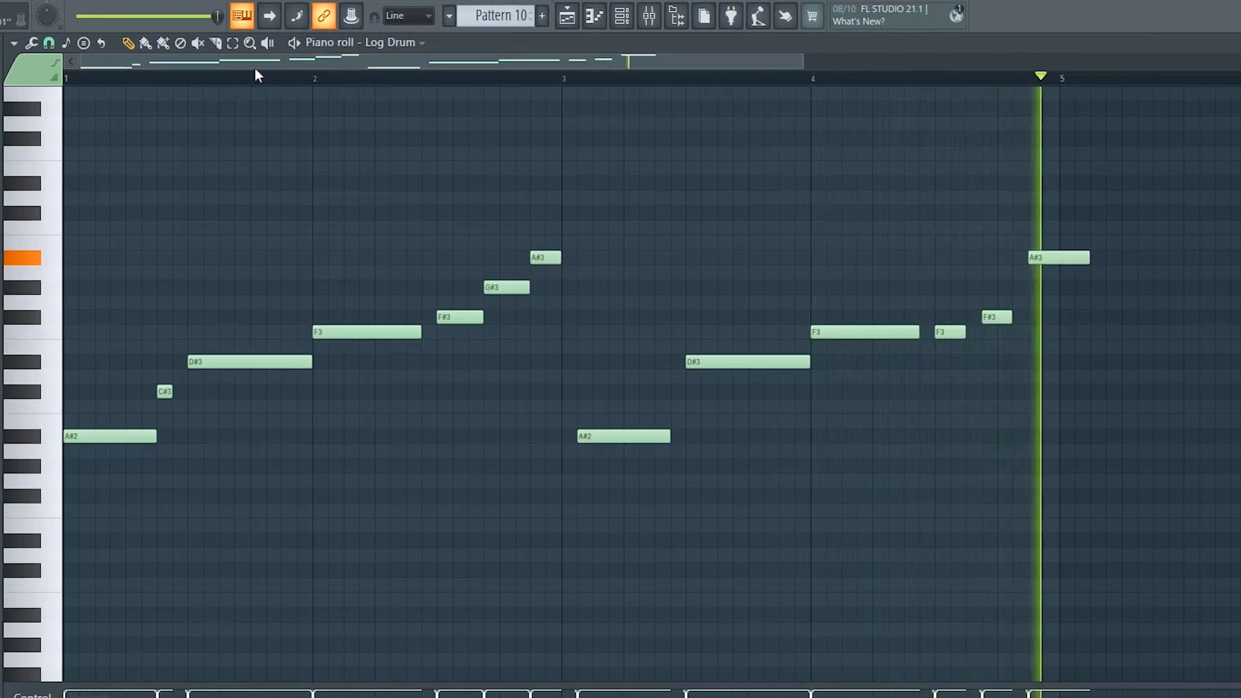
Step: Load the MX - Clunk preset in the Log Drum #2 channel and paste the bass notes into it
{"action": "left_click", "coordinate": [622, 24]}
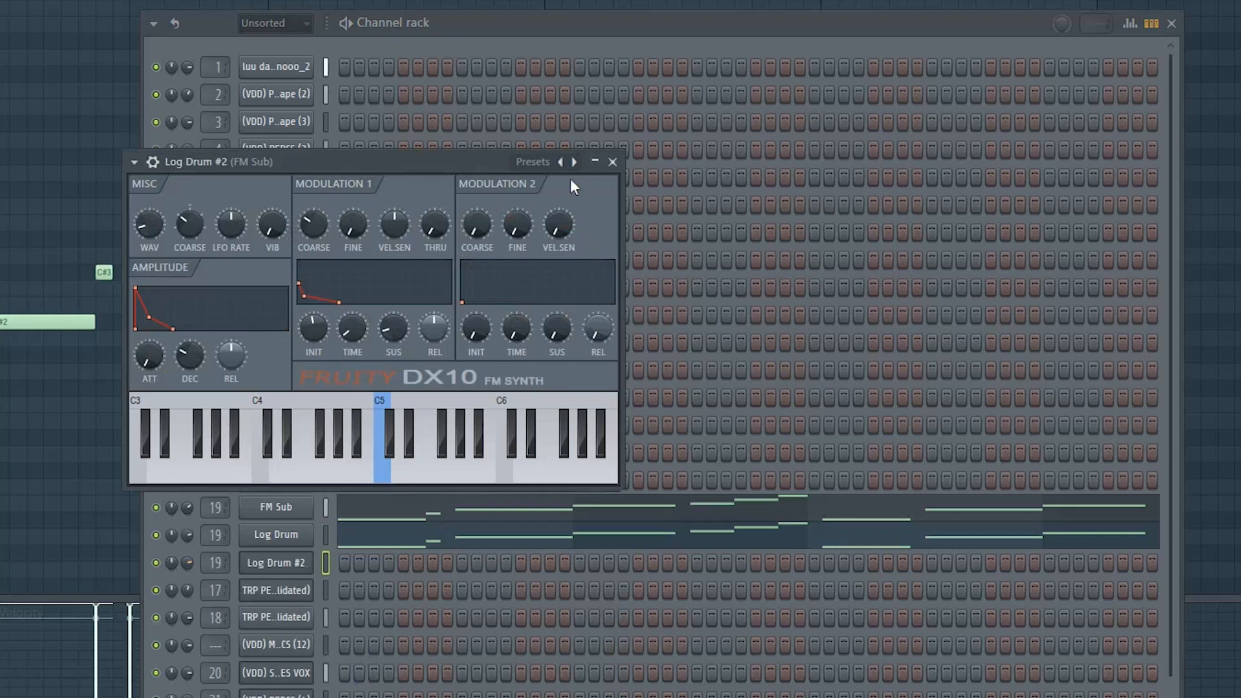
{"action": "left_click", "coordinate": [561, 163]}
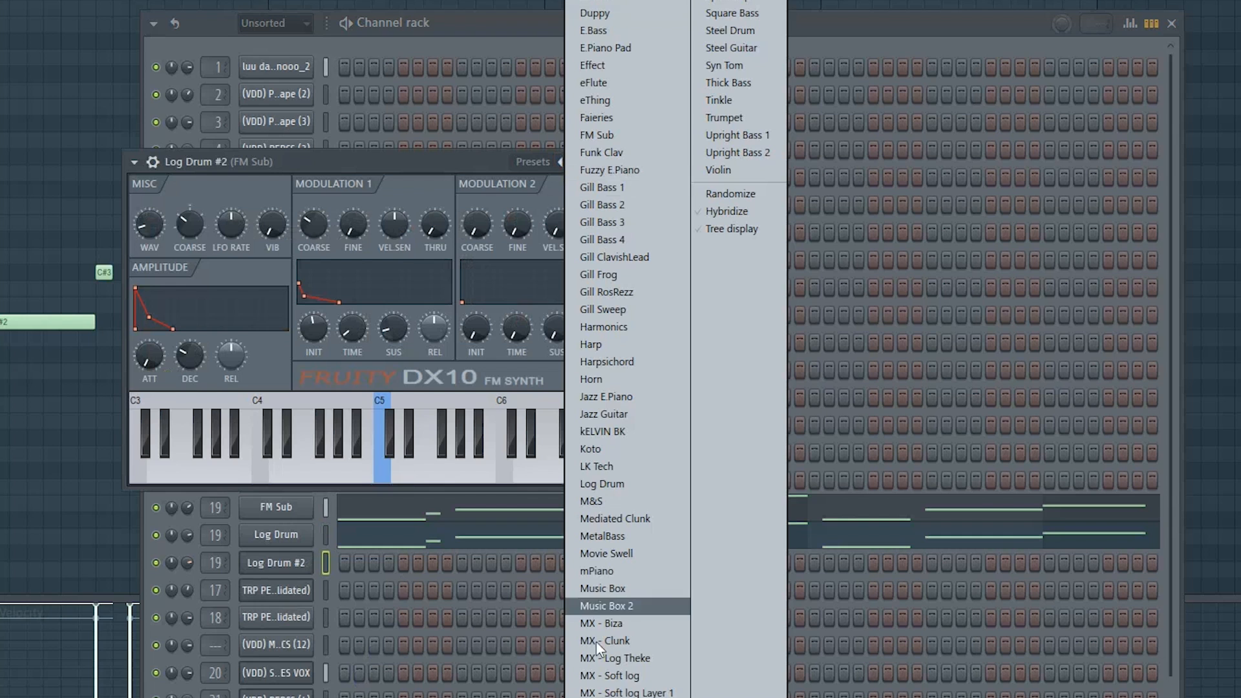
{"action": "left_click", "coordinate": [617, 642]}
{"action": "right_click", "coordinate": [316, 554]}
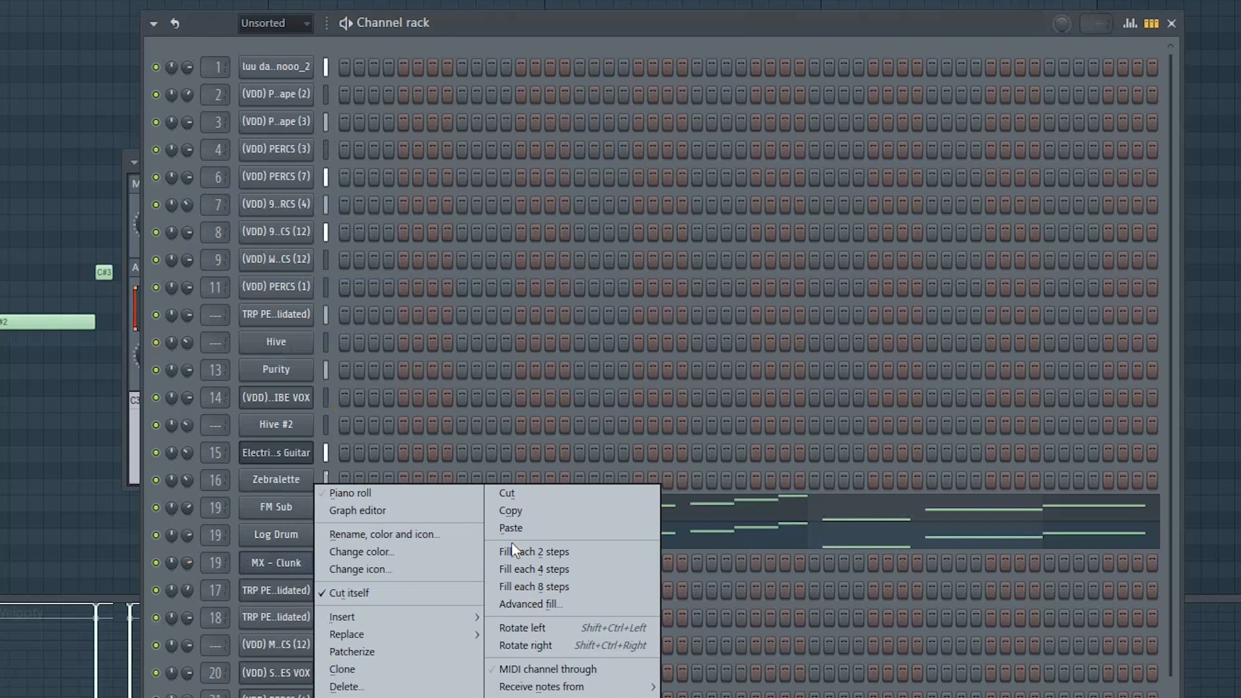
{"action": "left_click", "coordinate": [561, 525]}
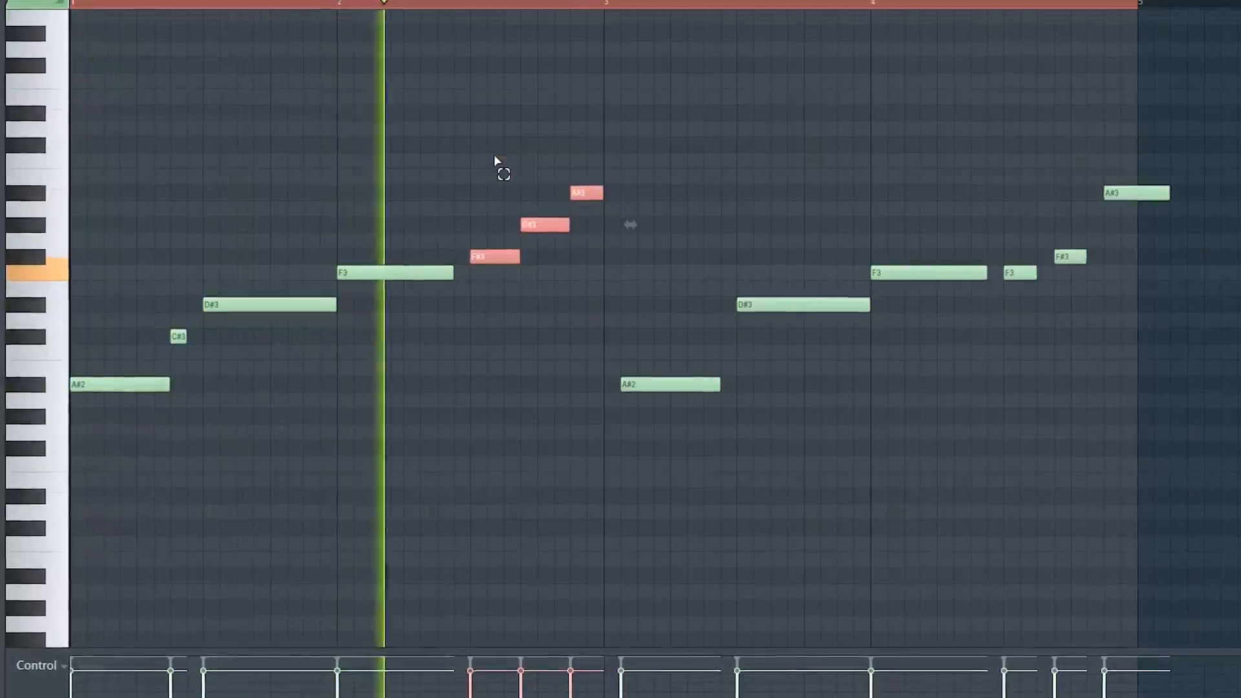
Step: Transpose the F#3, G#3, A#3 run before bar 3, the D#3 in bar 3 and the final A#3 up an octave
{"action": "key", "text": "ctrl+Up"}
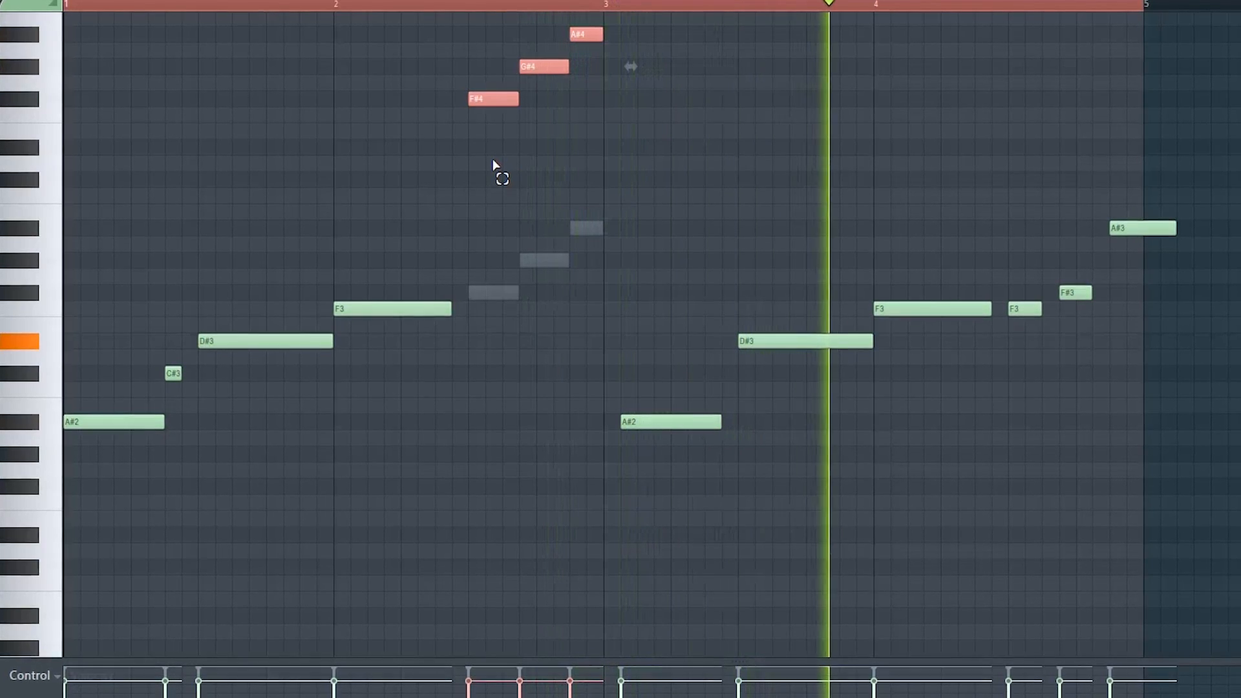
{"action": "left_click", "coordinate": [842, 339]}
{"action": "key", "text": "ctrl+Up"}
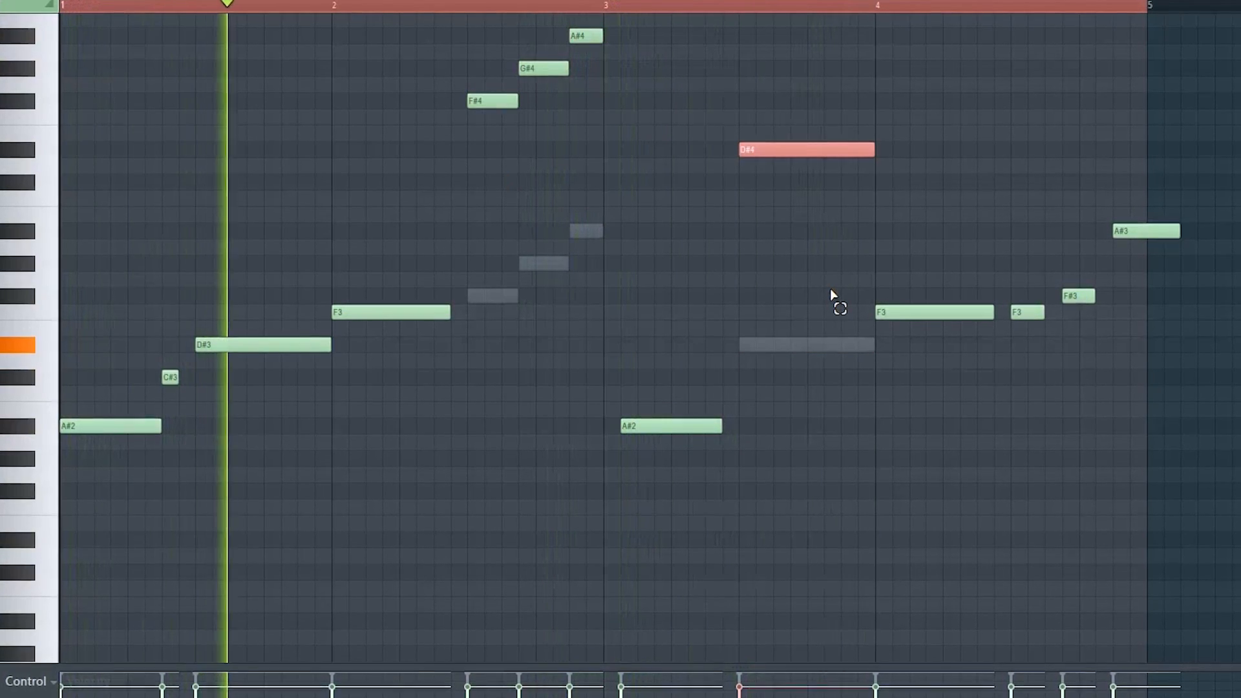
{"action": "left_click_drag", "start_coordinate": [1128, 297], "coordinate": [1064, 202]}
{"action": "key", "text": "ctrl+Up"}
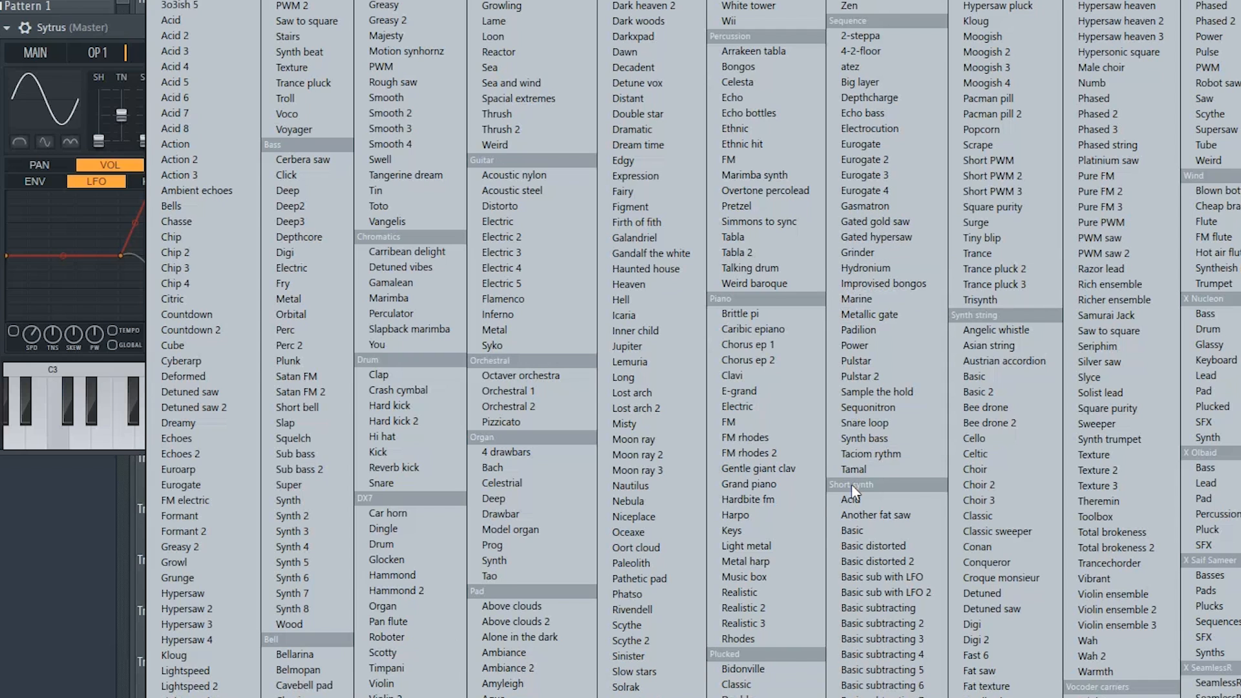
Step: Load the Celestial short synth preset in Sytrus and open the channel's miscellaneous settings
{"action": "scroll", "coordinate": [867, 614], "scroll_direction": "down", "scroll_amount": 3}
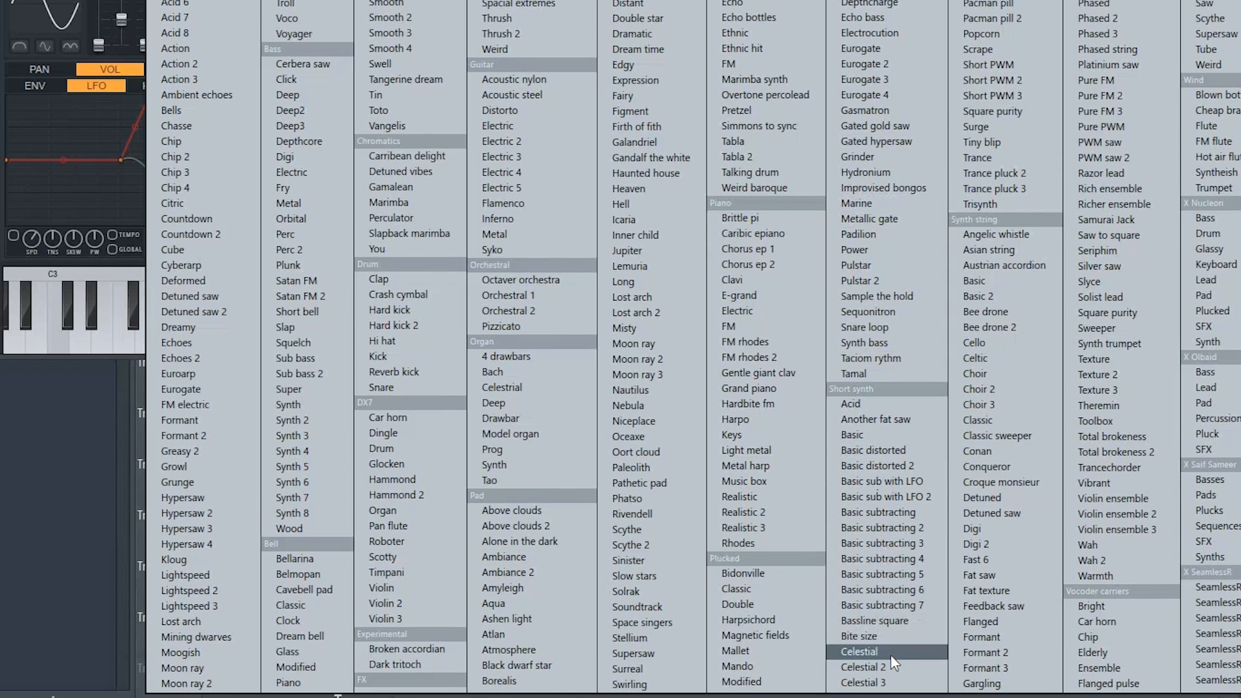
{"action": "left_click", "coordinate": [892, 661]}
{"action": "left_click", "coordinate": [41, 85]}
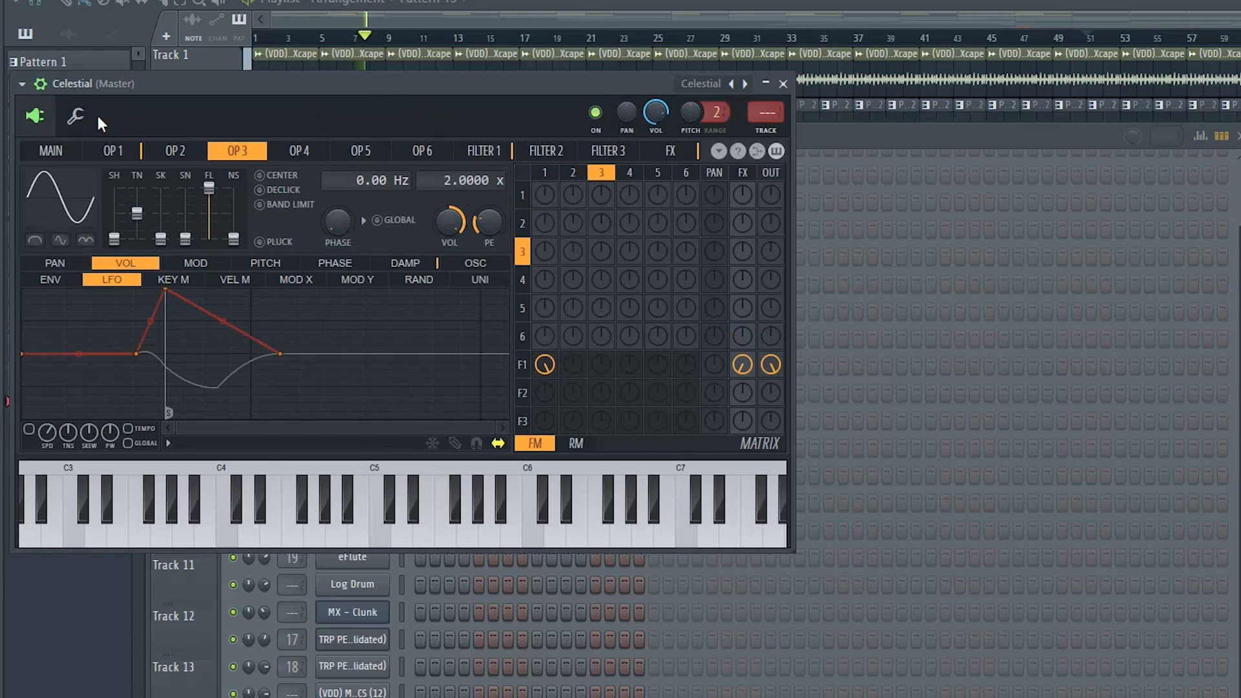
{"action": "left_click", "coordinate": [79, 117]}
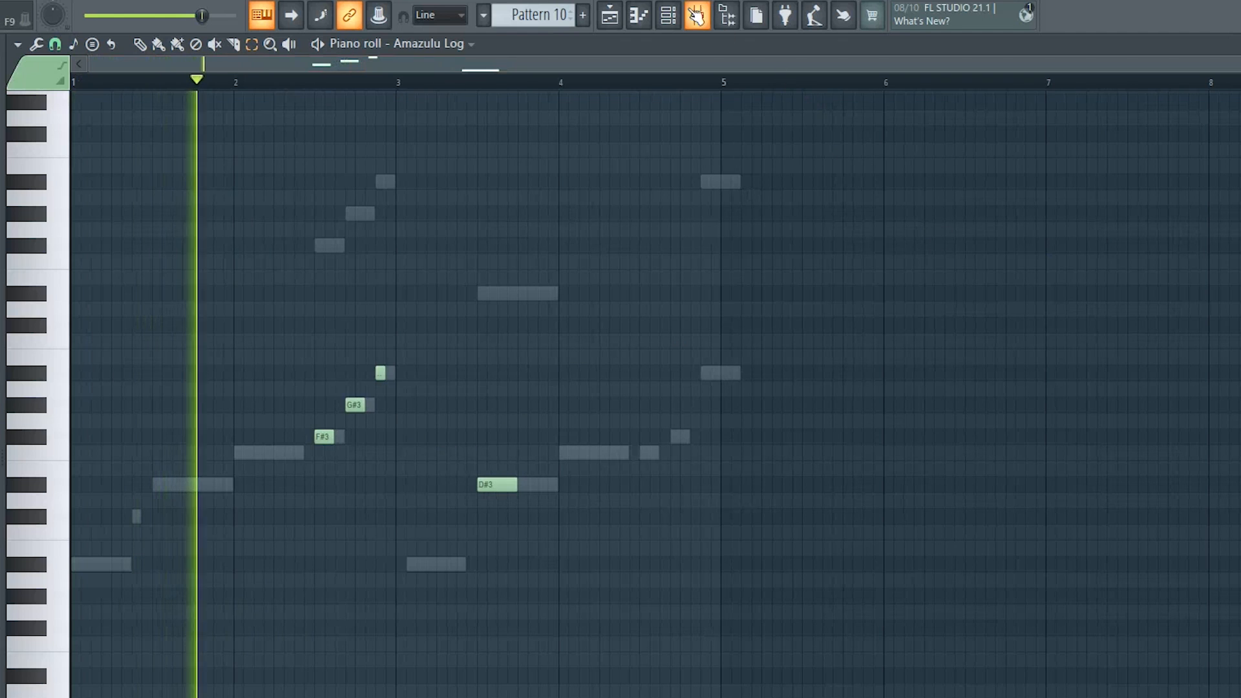
Step: Return to the playlist arrangement and make the third Pattern 10 clip unique
{"action": "left_click", "coordinate": [669, 16]}
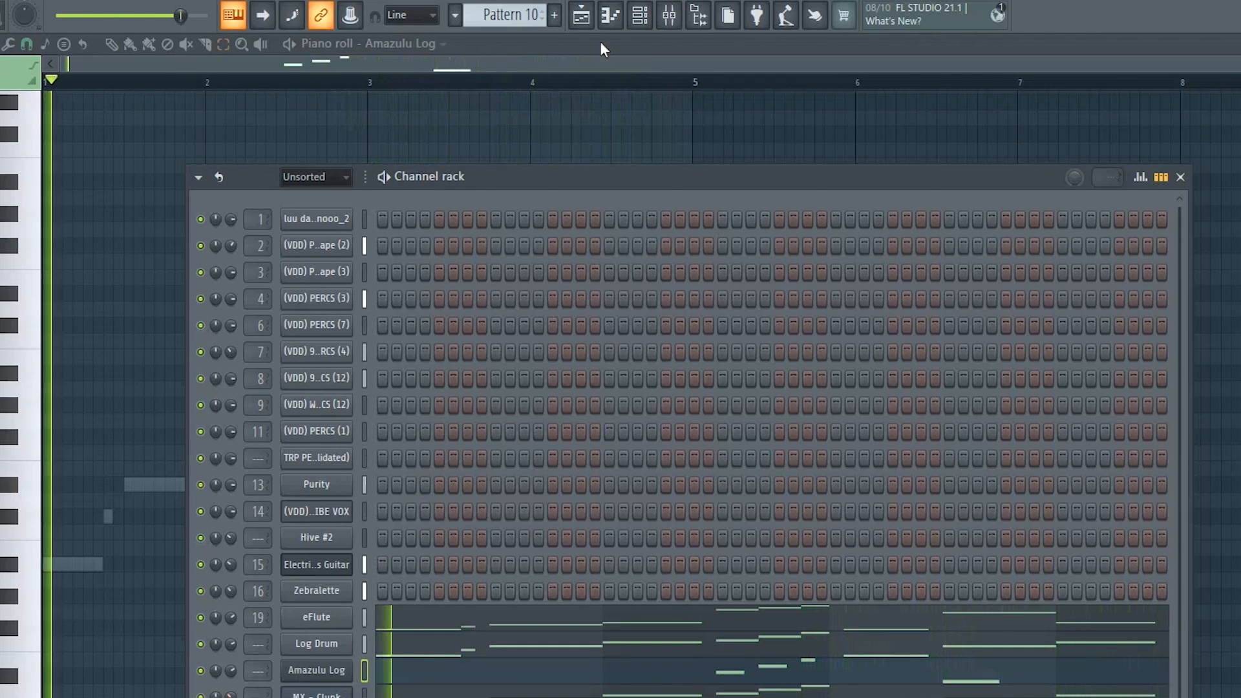
{"action": "left_click", "coordinate": [583, 18]}
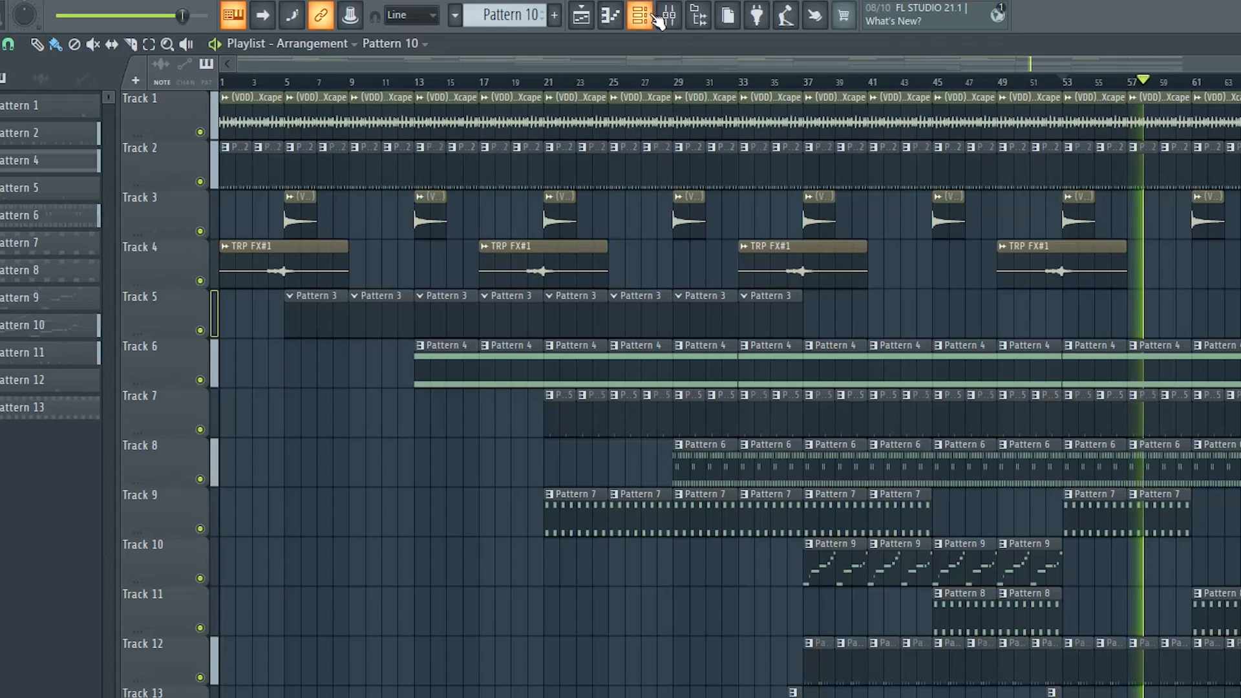
{"action": "left_click", "coordinate": [659, 18]}
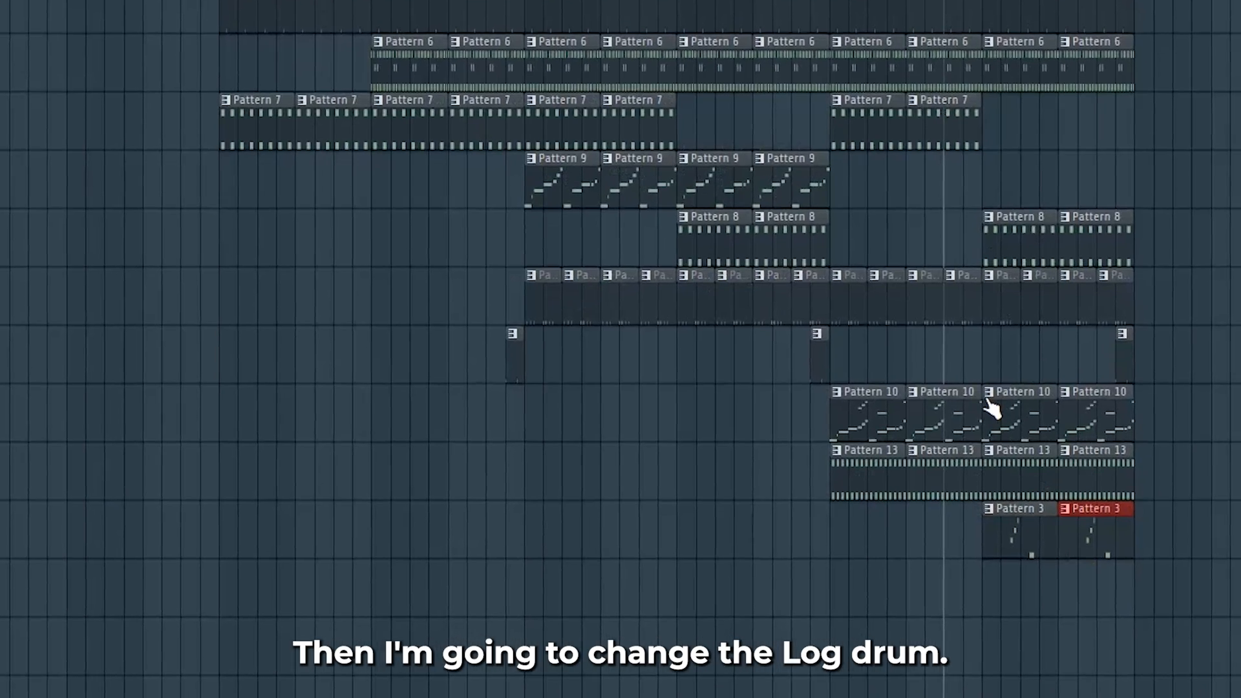
{"action": "right_click", "coordinate": [989, 409]}
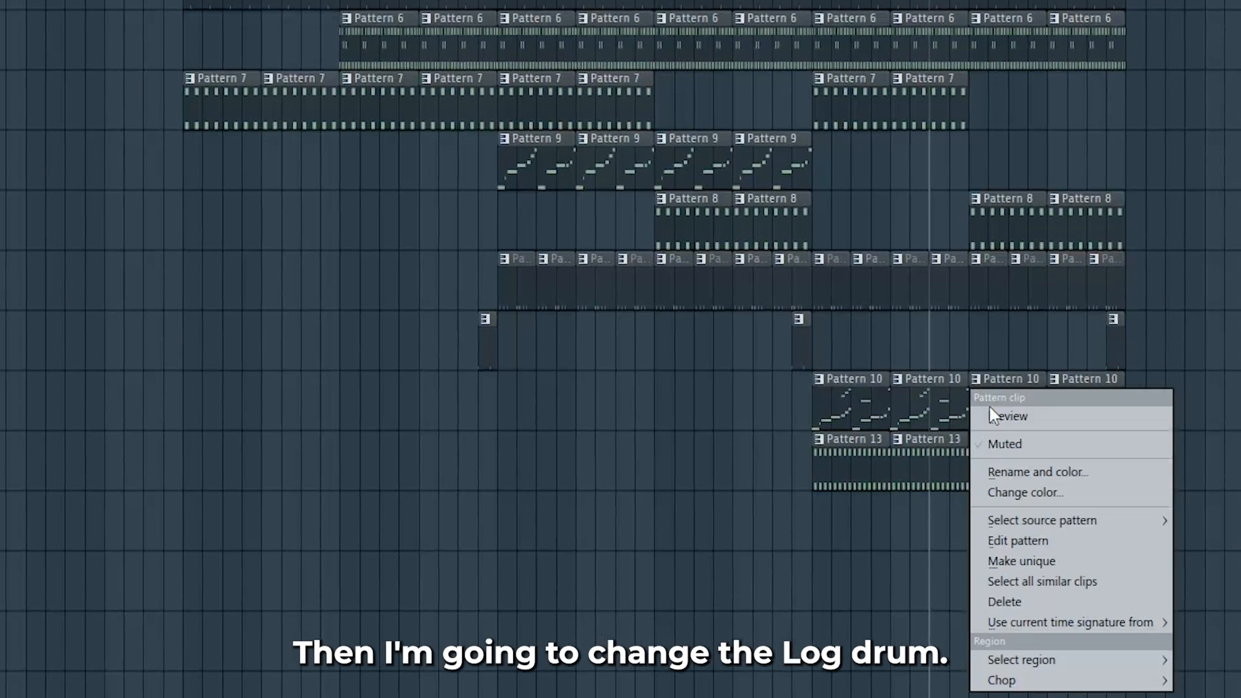
{"action": "left_click", "coordinate": [1006, 554]}
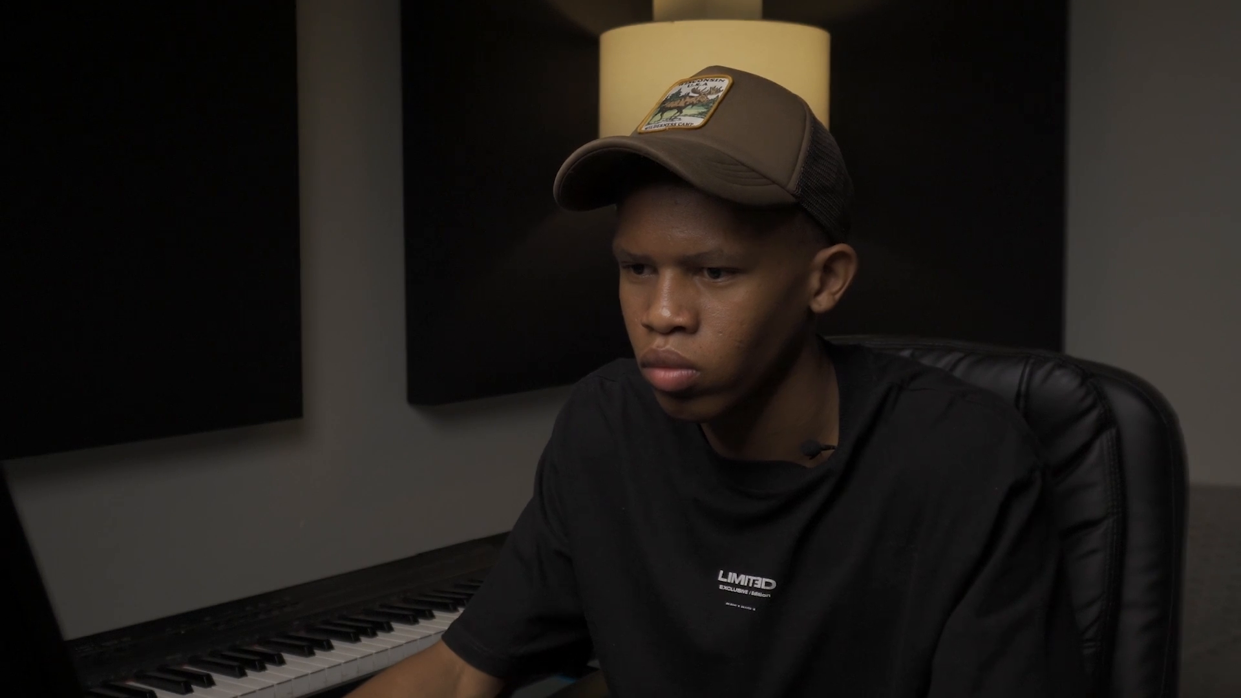